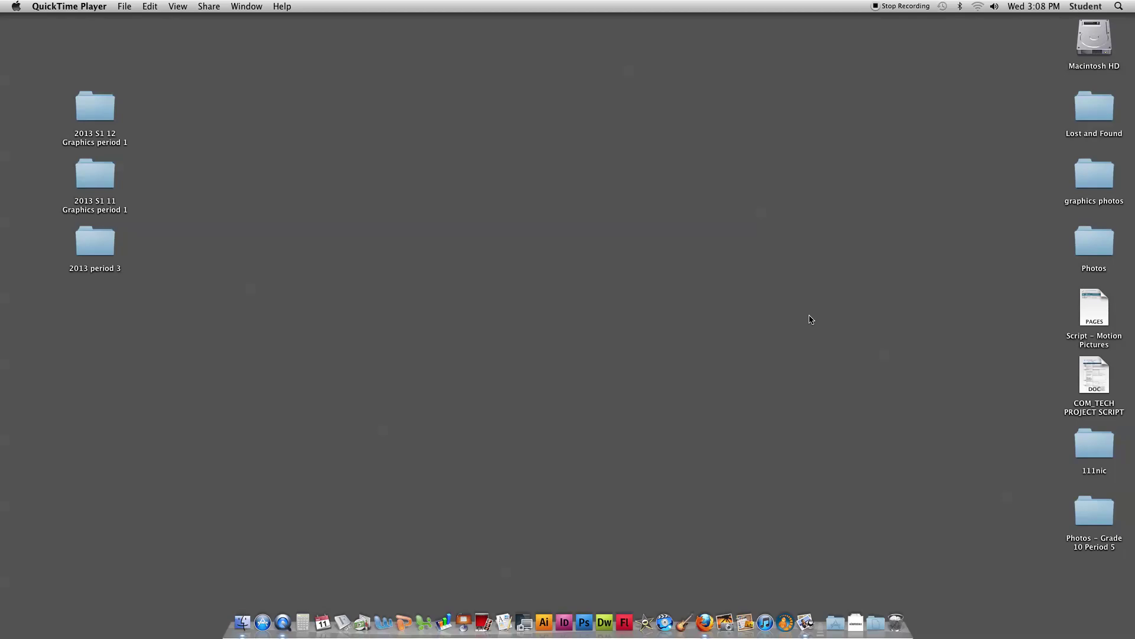
Launch EOS Utility and start remote shooting for the connected EOS Digital Rebel XSi
{"action": "left_click", "coordinate": [525, 624]}
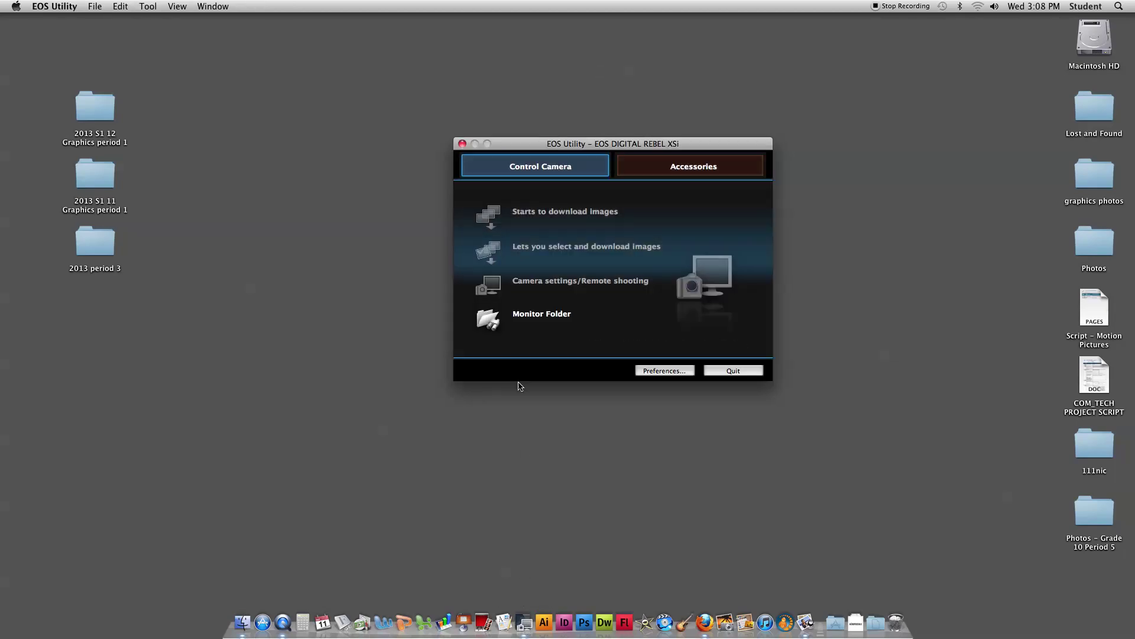
{"action": "left_click_drag", "start_coordinate": [603, 146], "coordinate": [538, 148]}
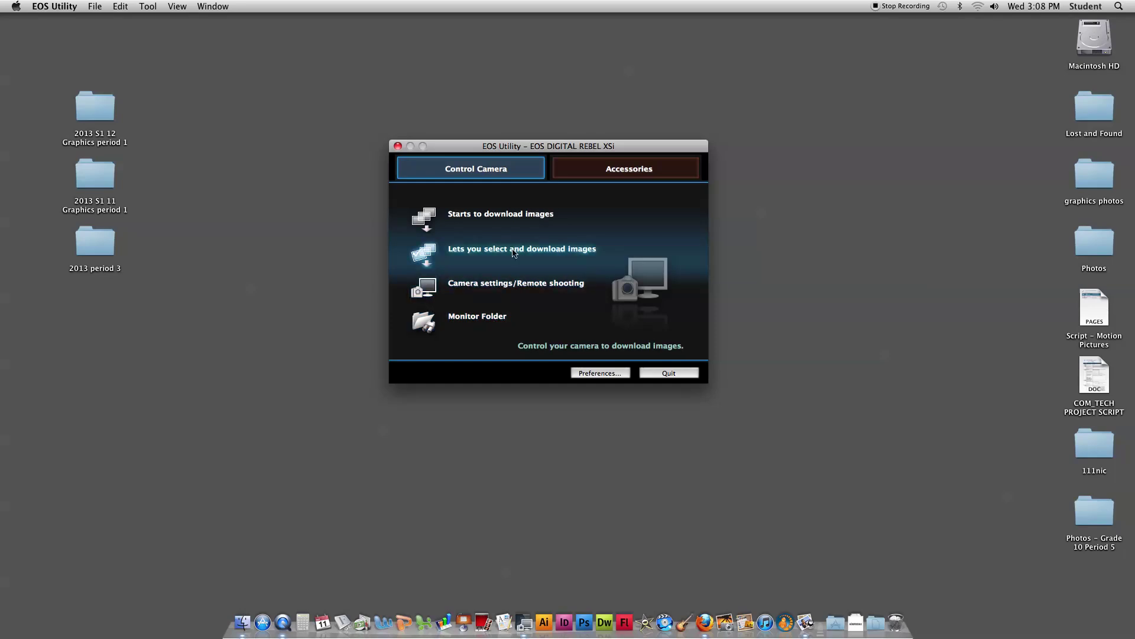
{"action": "left_click", "coordinate": [500, 288]}
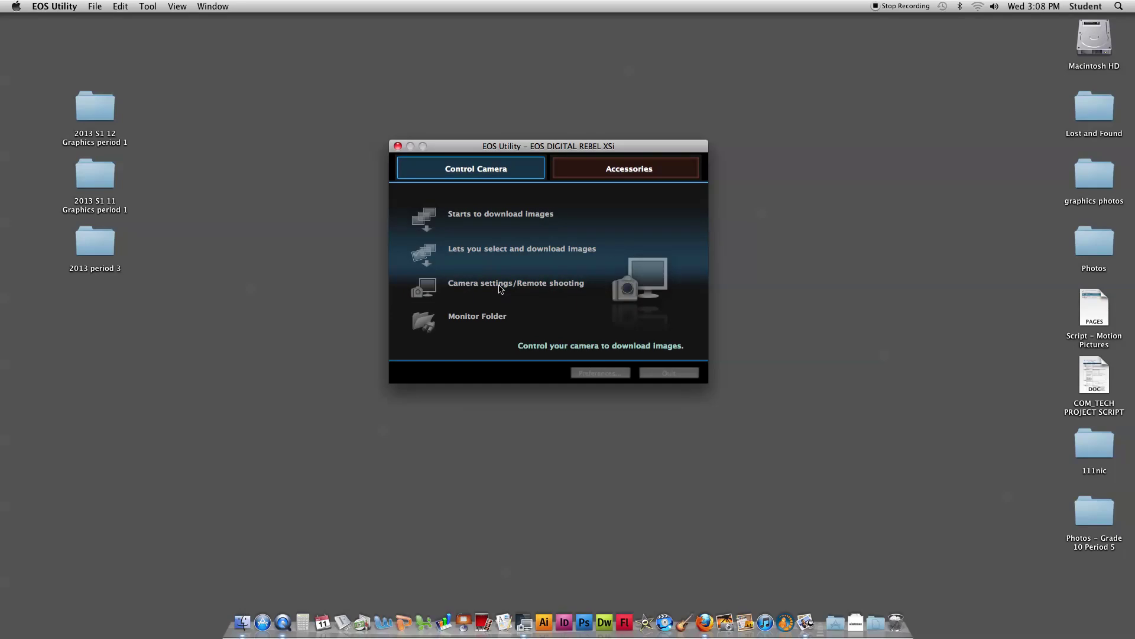
Move the remote shooting panel into place and open the Destination Folder preferences
{"action": "left_click_drag", "start_coordinate": [930, 22], "coordinate": [967, 61]}
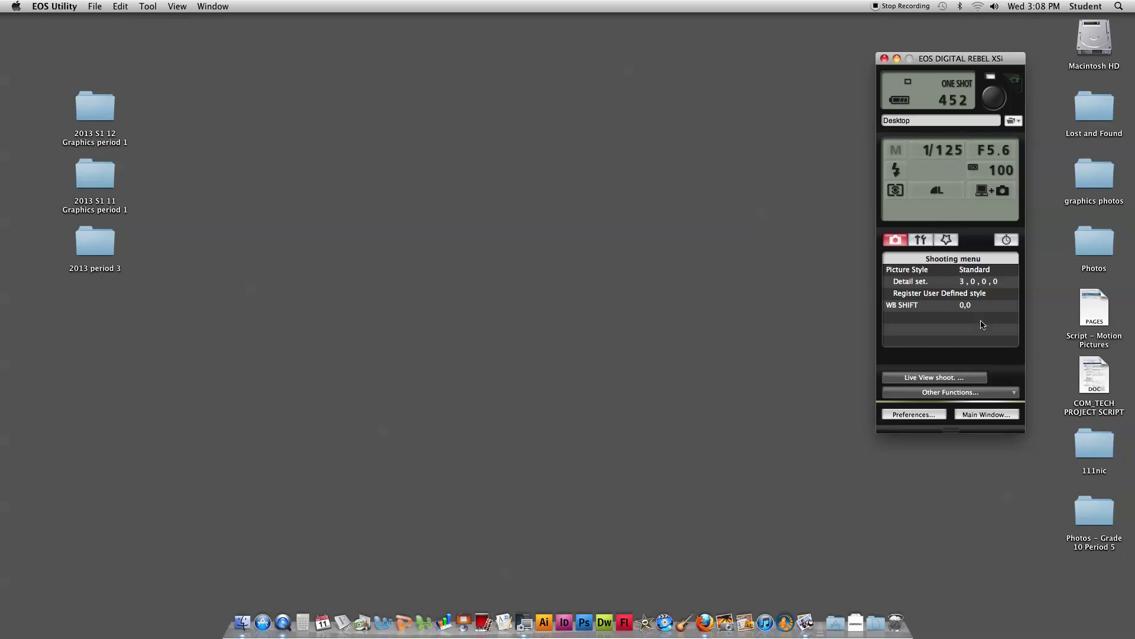
{"action": "left_click", "coordinate": [1013, 122]}
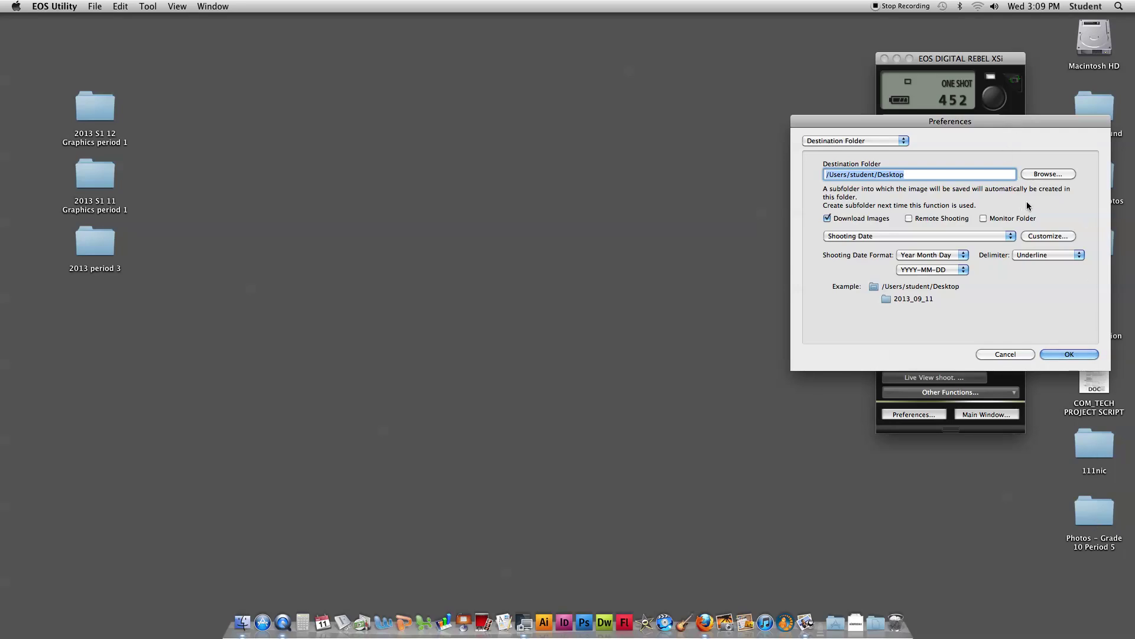
Set the destination folder to 'Photos - Grade 10 Period 5' on the Desktop
{"action": "left_click", "coordinate": [1041, 173]}
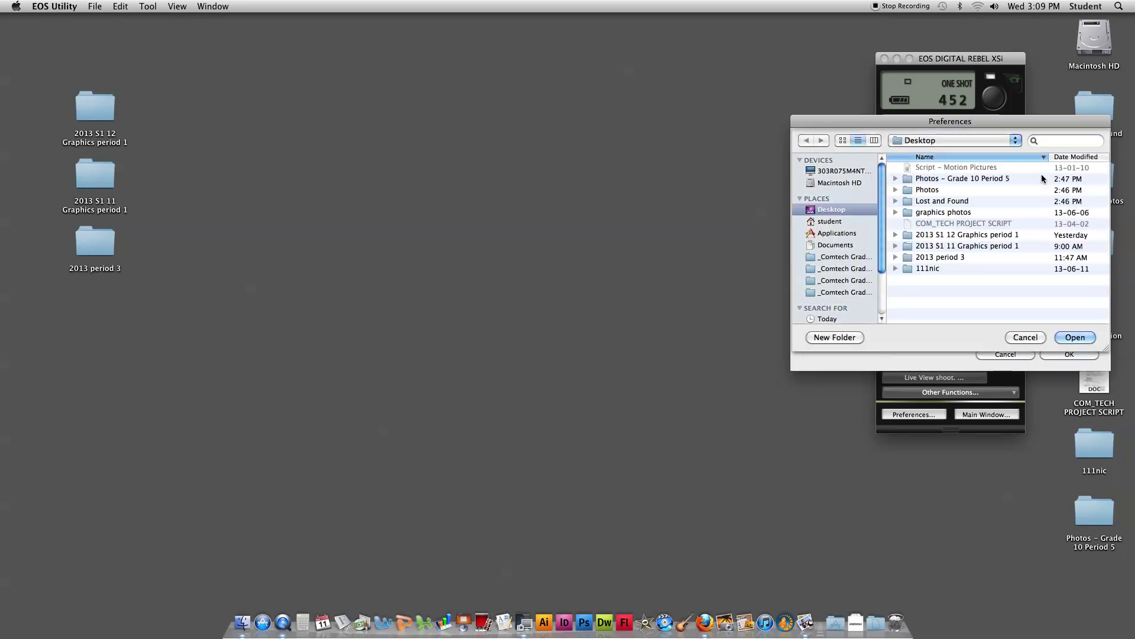
{"action": "left_click", "coordinate": [951, 180]}
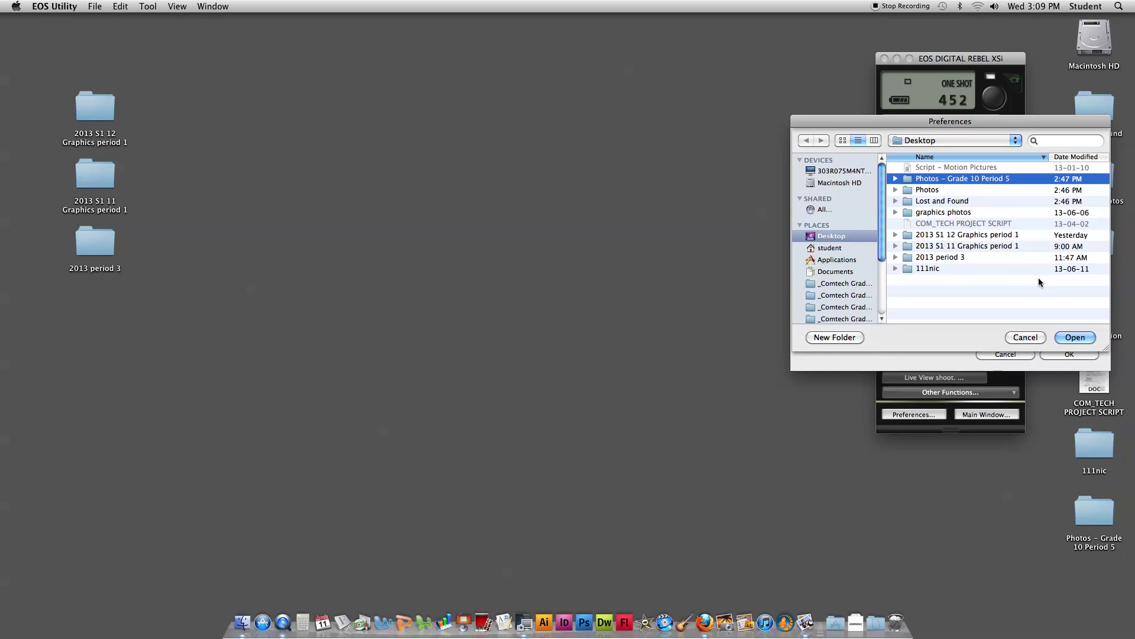
{"action": "left_click", "coordinate": [1072, 336]}
{"action": "left_click", "coordinate": [1078, 353]}
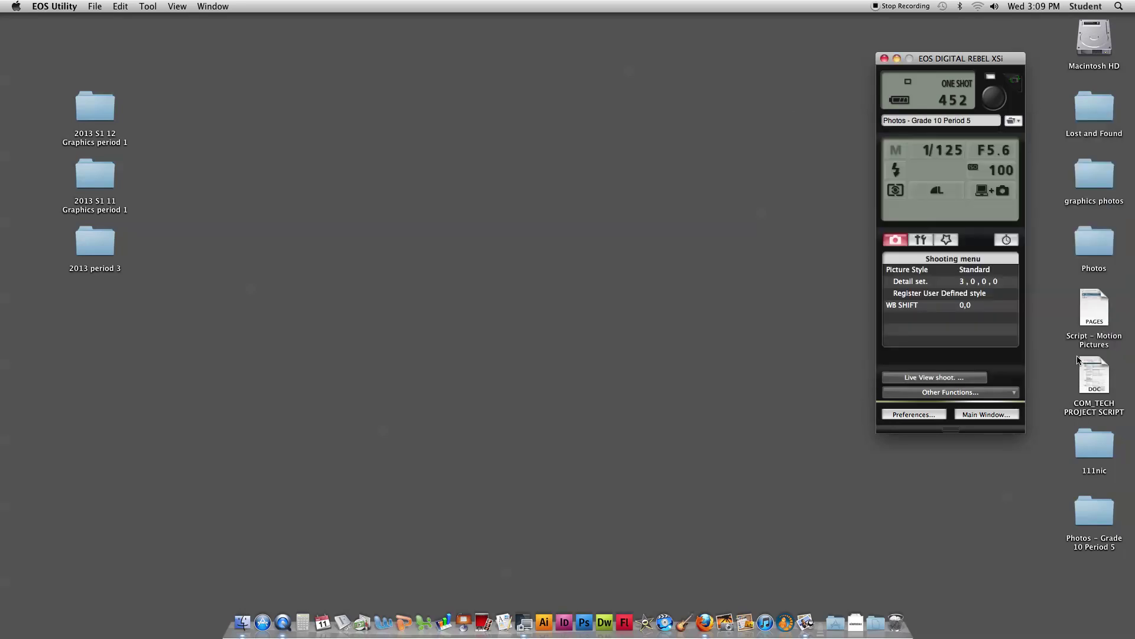
Keep the shutter speed at 1/125 after stepping through nearby values
{"action": "left_click", "coordinate": [938, 148]}
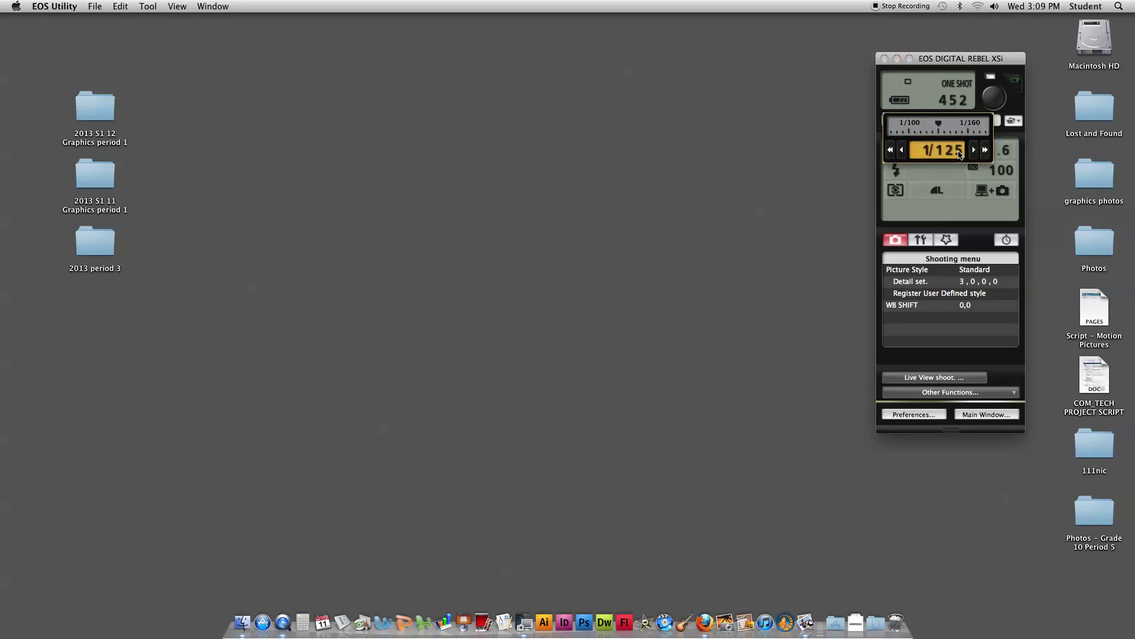
{"action": "left_click", "coordinate": [973, 150]}
{"action": "left_click", "coordinate": [973, 150]}
{"action": "left_click", "coordinate": [973, 151]}
{"action": "left_click", "coordinate": [974, 150]}
{"action": "left_click", "coordinate": [902, 151]}
{"action": "left_click", "coordinate": [903, 151]}
{"action": "left_click", "coordinate": [903, 151]}
{"action": "left_click", "coordinate": [903, 151]}
{"action": "left_click", "coordinate": [948, 165]}
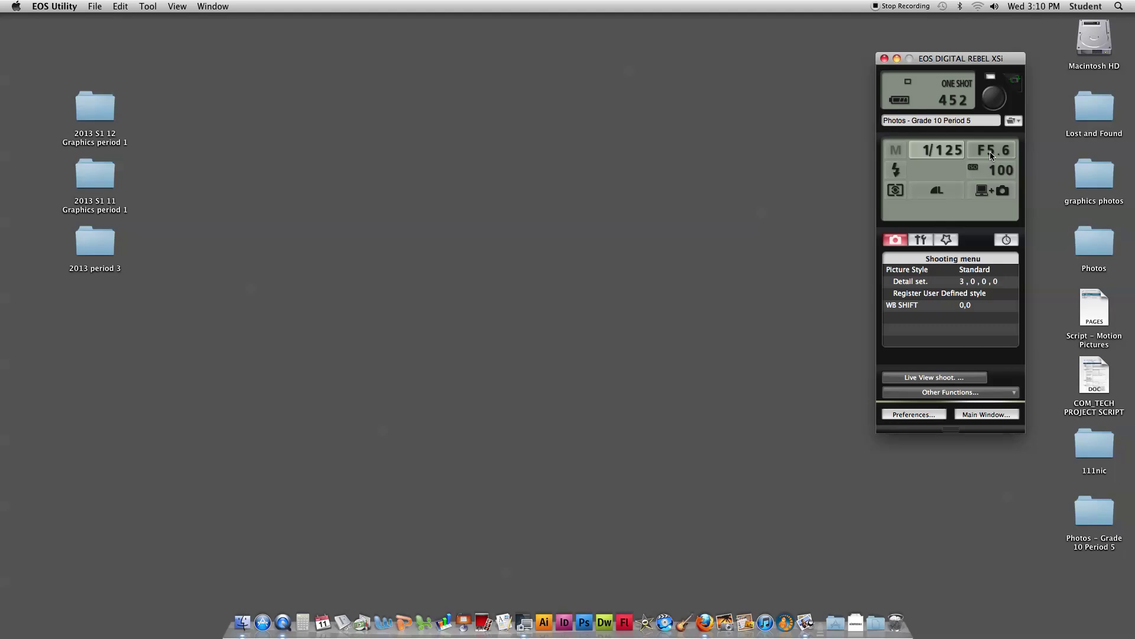
Stop the aperture down from F5.6 to F11
{"action": "left_click", "coordinate": [991, 152]}
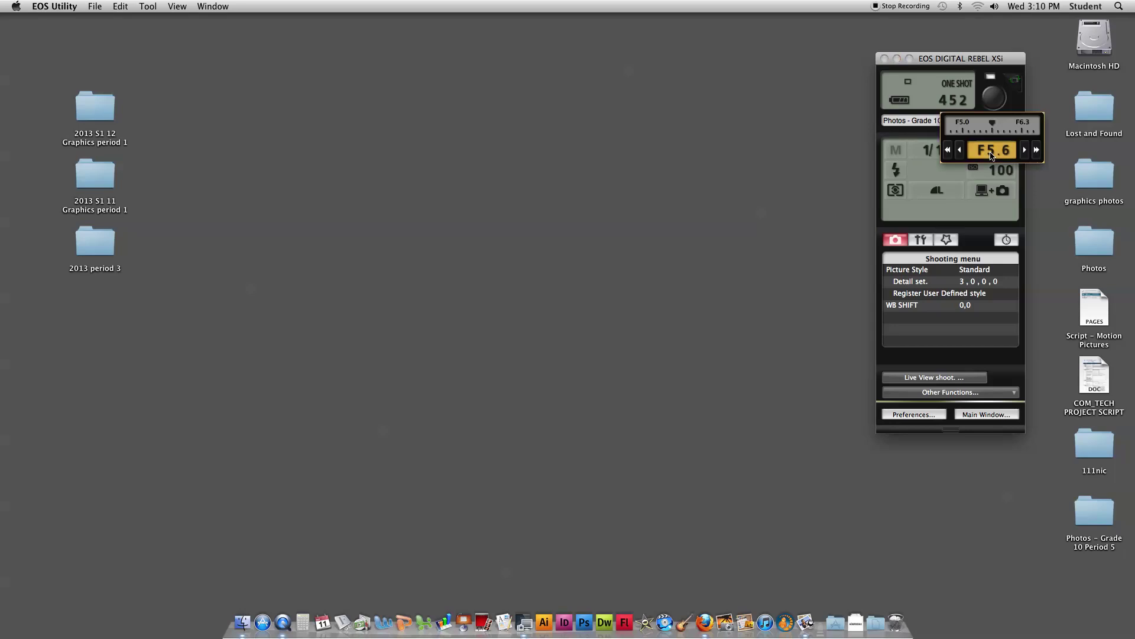
{"action": "left_click", "coordinate": [1025, 151]}
{"action": "left_click", "coordinate": [1025, 151]}
{"action": "left_click", "coordinate": [1025, 151]}
{"action": "left_click", "coordinate": [1024, 152]}
{"action": "left_click", "coordinate": [1024, 151]}
{"action": "left_click", "coordinate": [1024, 151]}
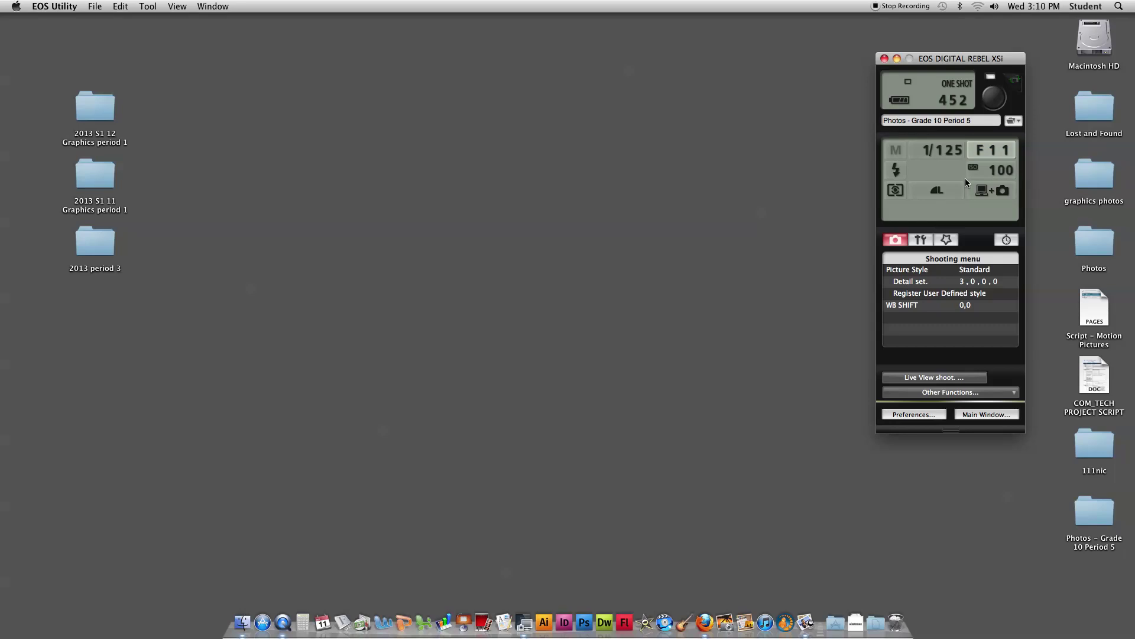
Set the white balance to Flash
{"action": "left_click", "coordinate": [896, 171]}
{"action": "left_click", "coordinate": [894, 171]}
{"action": "left_click", "coordinate": [895, 171]}
{"action": "left_click", "coordinate": [930, 153]}
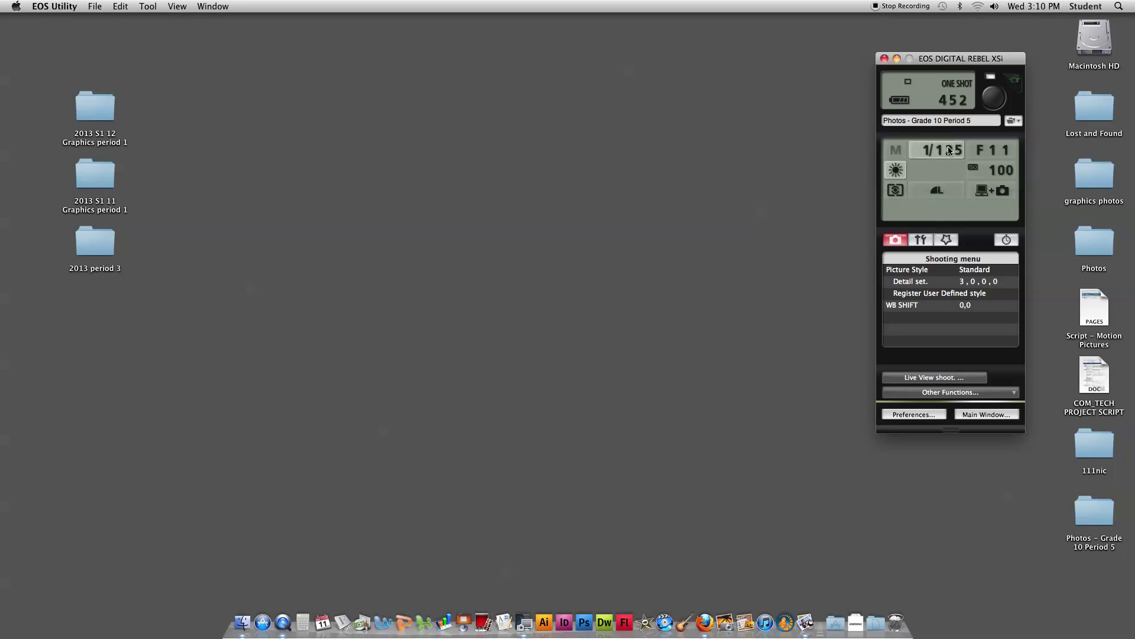
{"action": "left_click", "coordinate": [896, 171]}
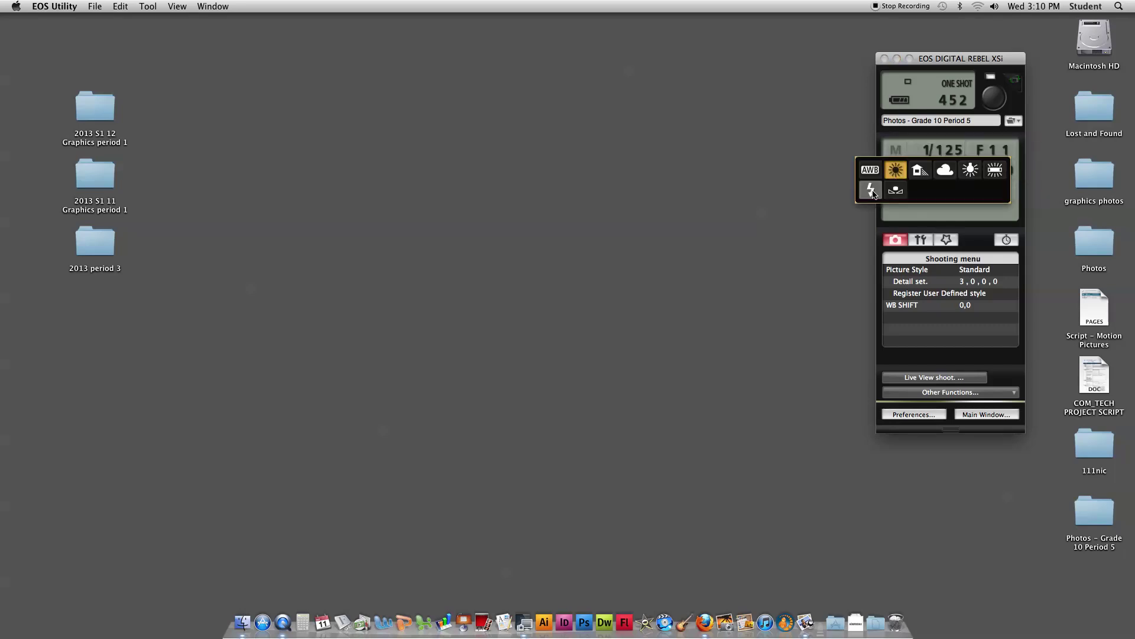
{"action": "left_click", "coordinate": [873, 191]}
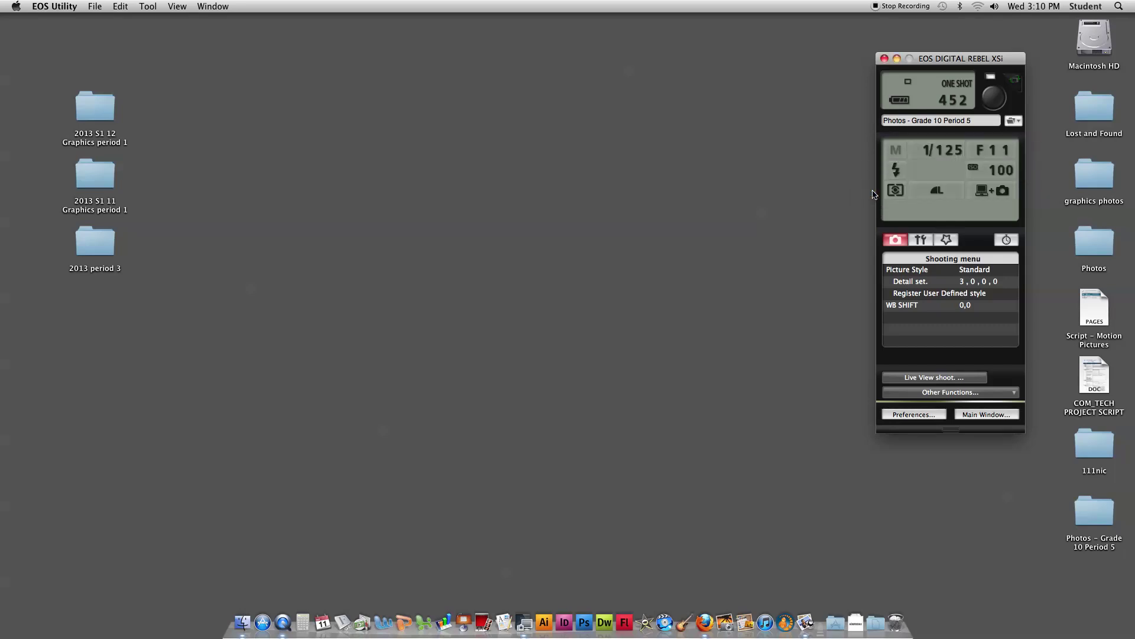
Confirm ISO 100 and Large JPEG image quality
{"action": "left_click", "coordinate": [995, 170]}
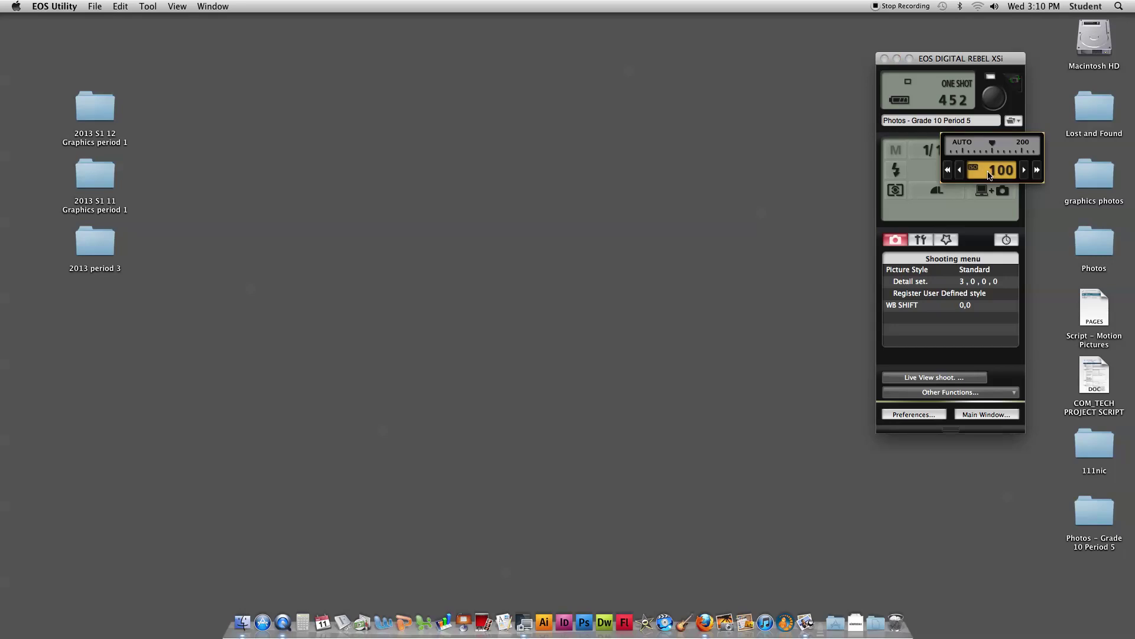
{"action": "left_click", "coordinate": [982, 209]}
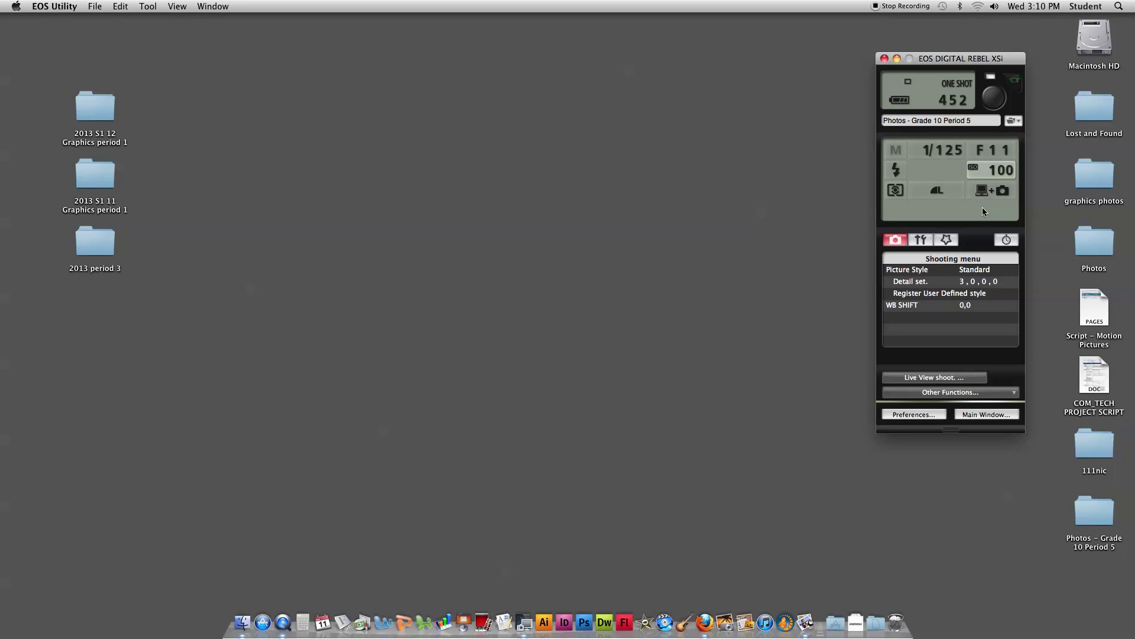
{"action": "left_click", "coordinate": [942, 190]}
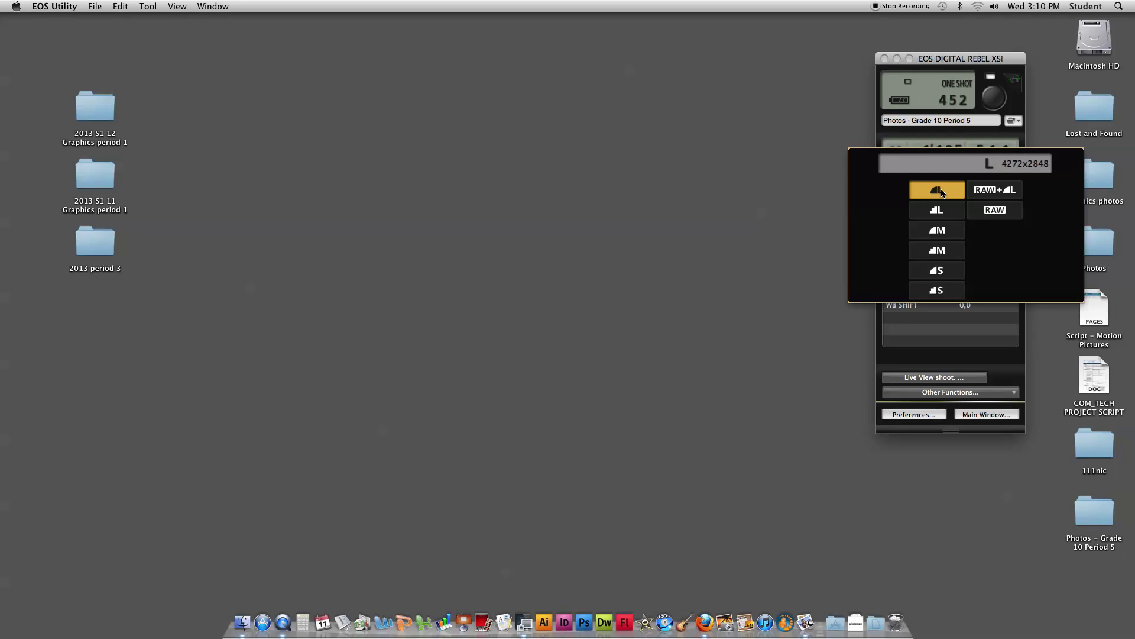
{"action": "left_click", "coordinate": [942, 191]}
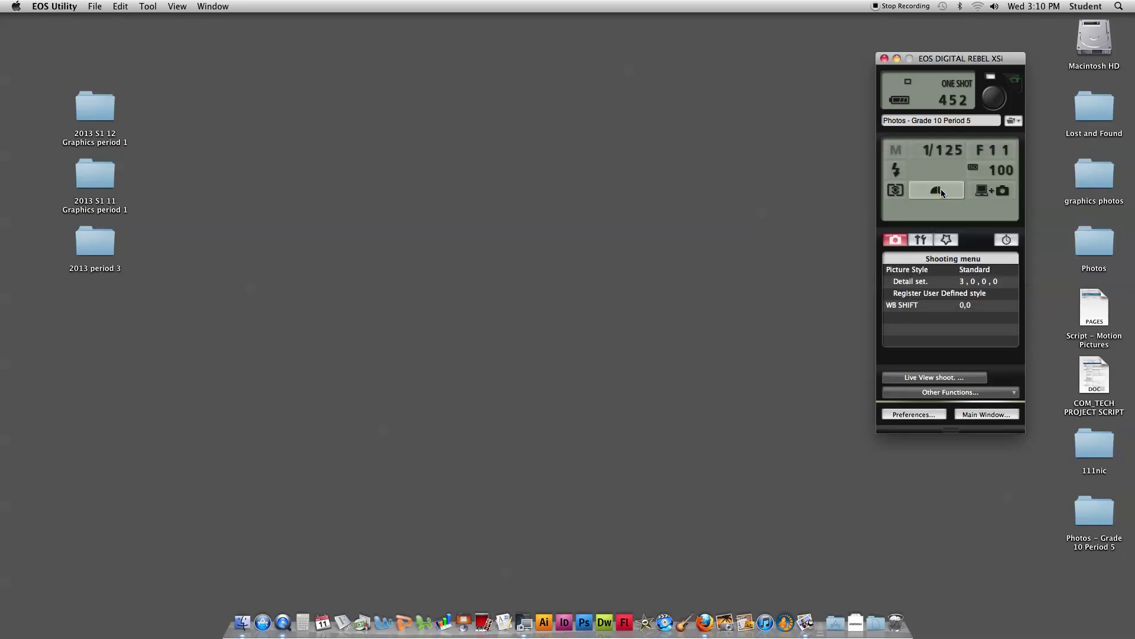
{"action": "left_click", "coordinate": [998, 193]}
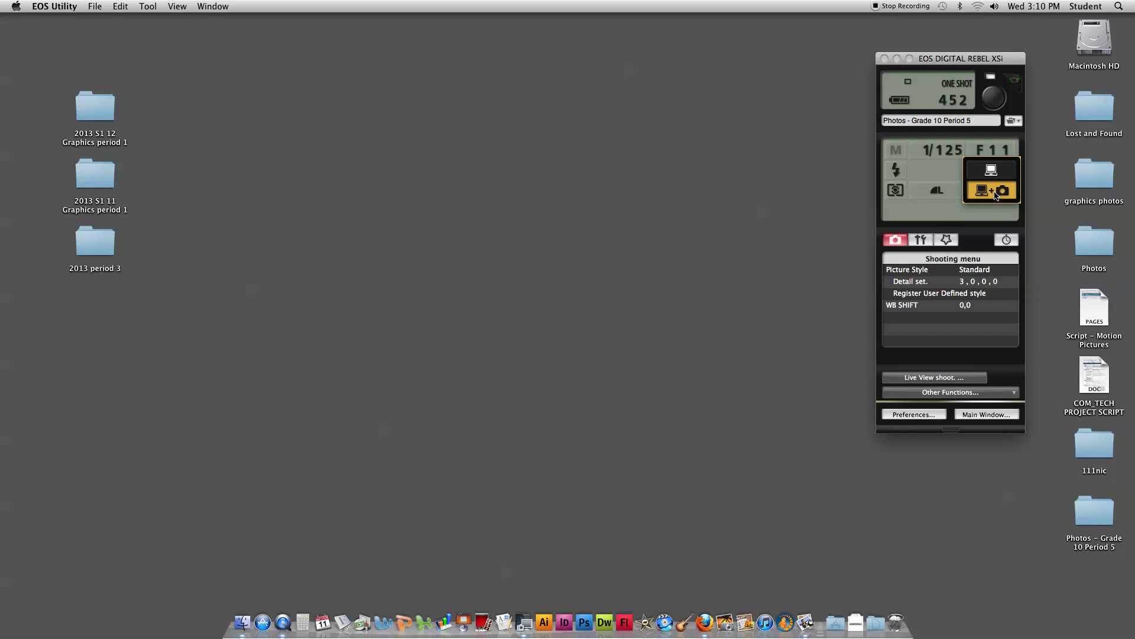
Save shots to PC and camera, capture IMG_9306.JPG, and enlarge its preview
{"action": "left_click", "coordinate": [997, 195]}
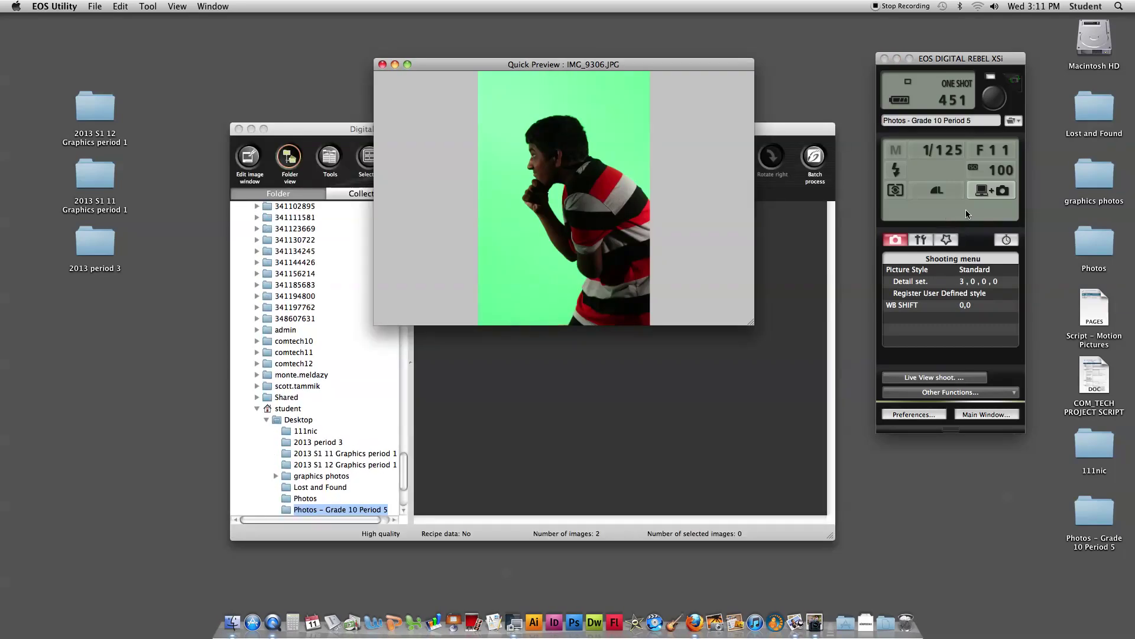
{"action": "left_click_drag", "start_coordinate": [753, 324], "coordinate": [904, 566]}
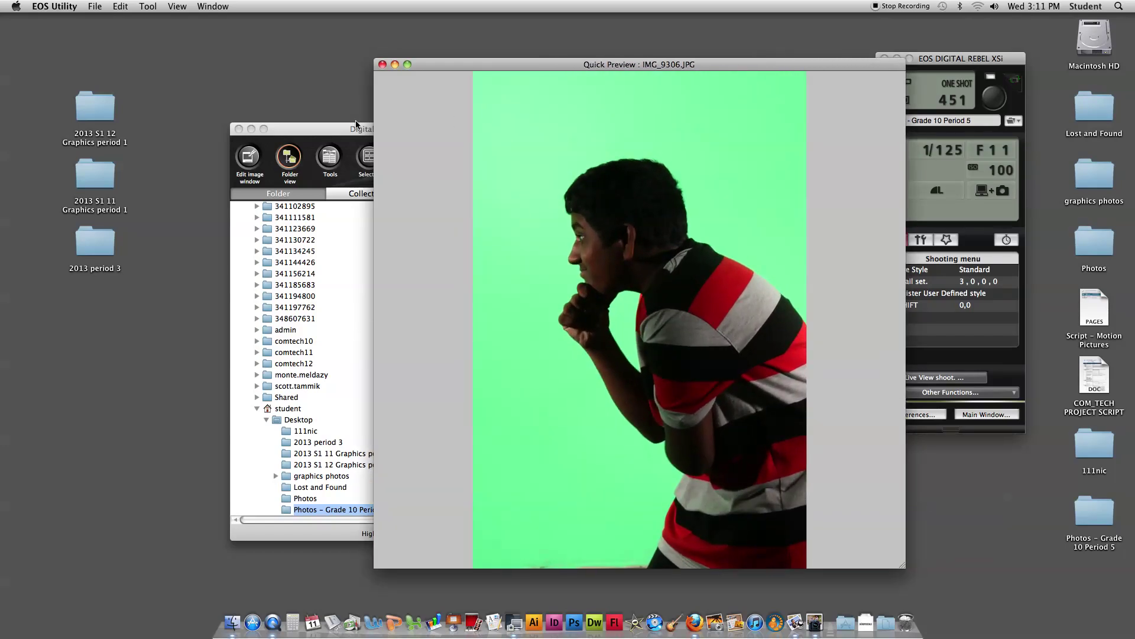
{"action": "left_click_drag", "start_coordinate": [346, 131], "coordinate": [194, 100]}
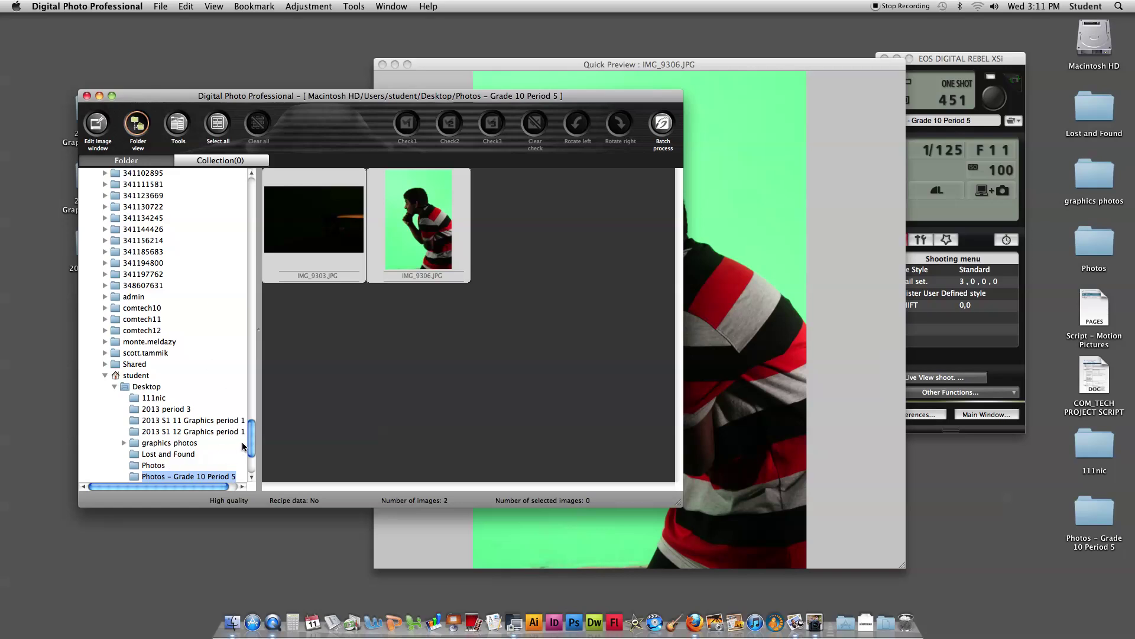
Scroll to 'Photos - Grade 10 Period 5' in Digital Photo Professional and bring the IMG_9306.JPG preview forward
{"action": "scroll", "coordinate": [239, 447], "scroll_direction": "down", "scroll_amount": 5}
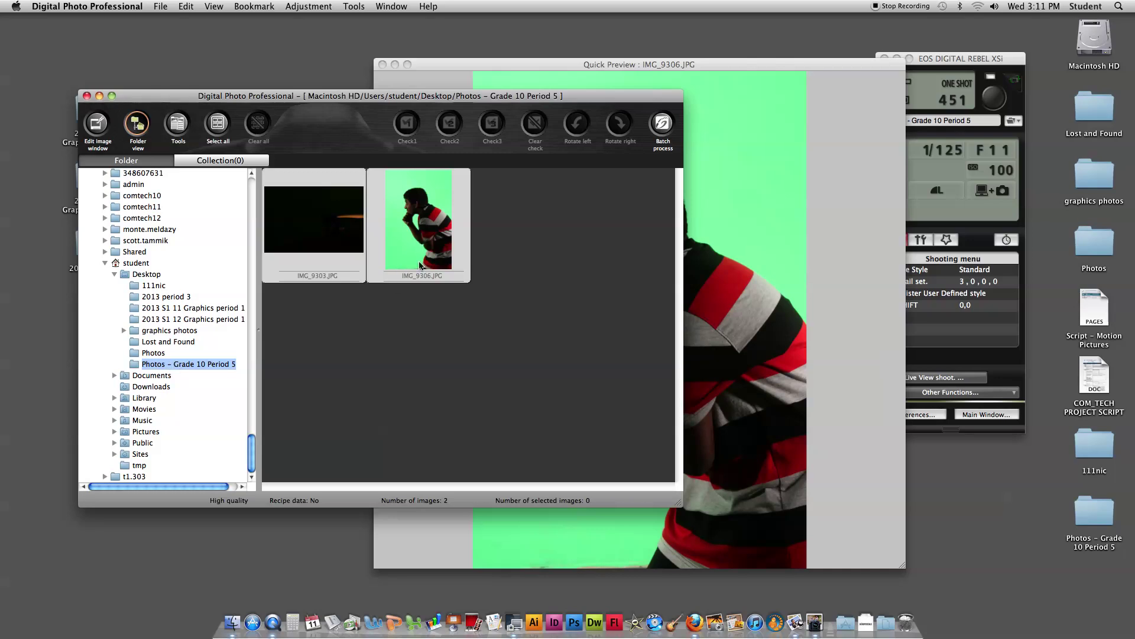
{"action": "left_click", "coordinate": [747, 230]}
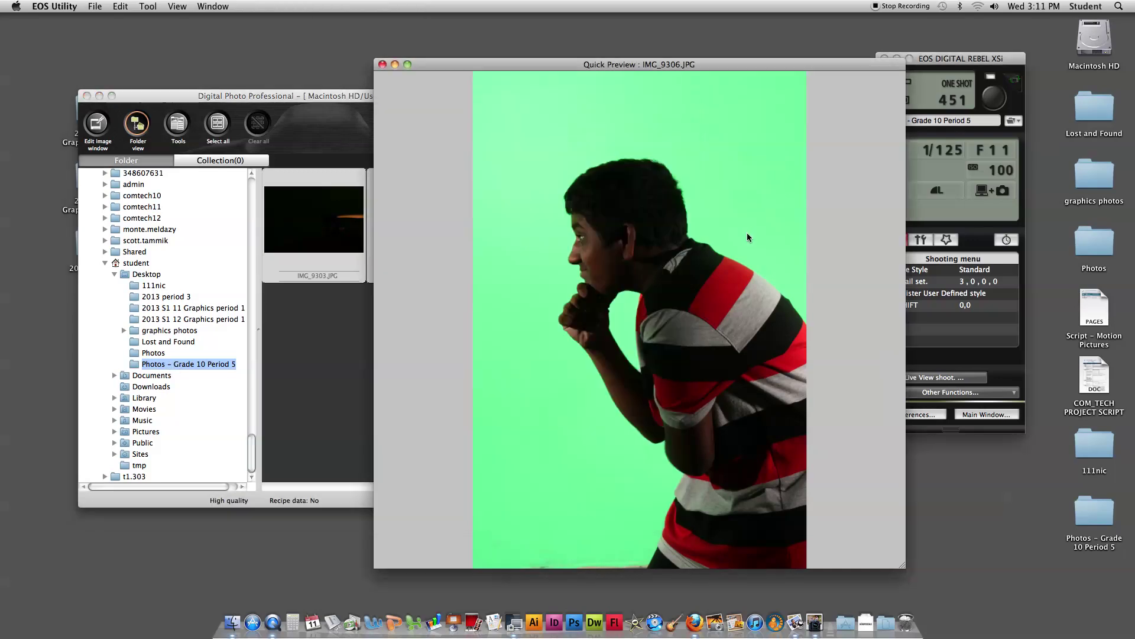